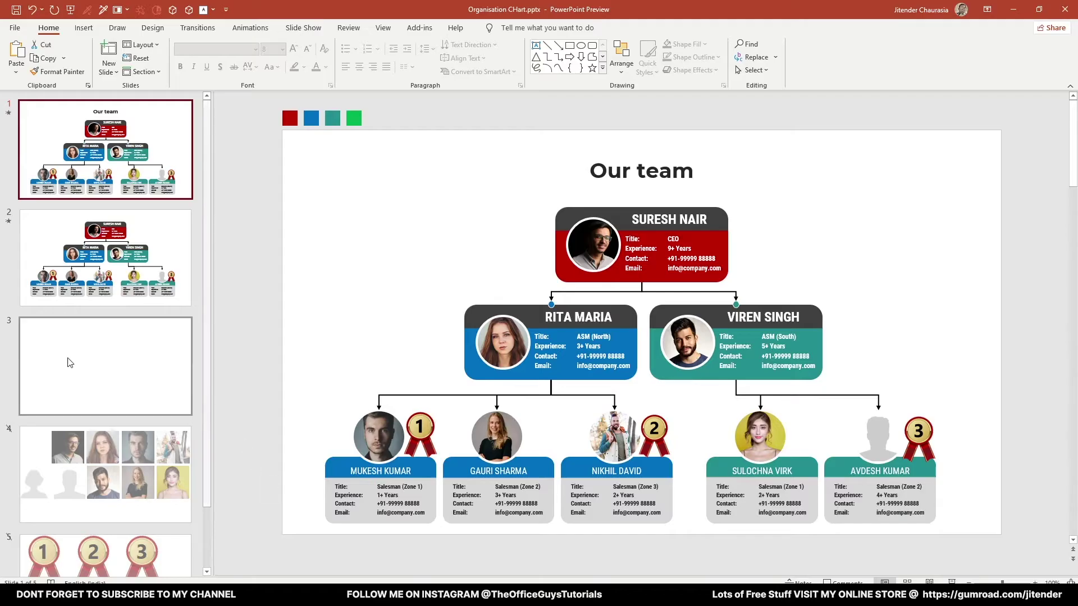
Drag the blank slide 3 up to position 2, after the Our team org chart slide, and open it.
left_click(70, 363)
left_click_drag(163, 325, 159, 250)
key("Up")
left_click(156, 258)
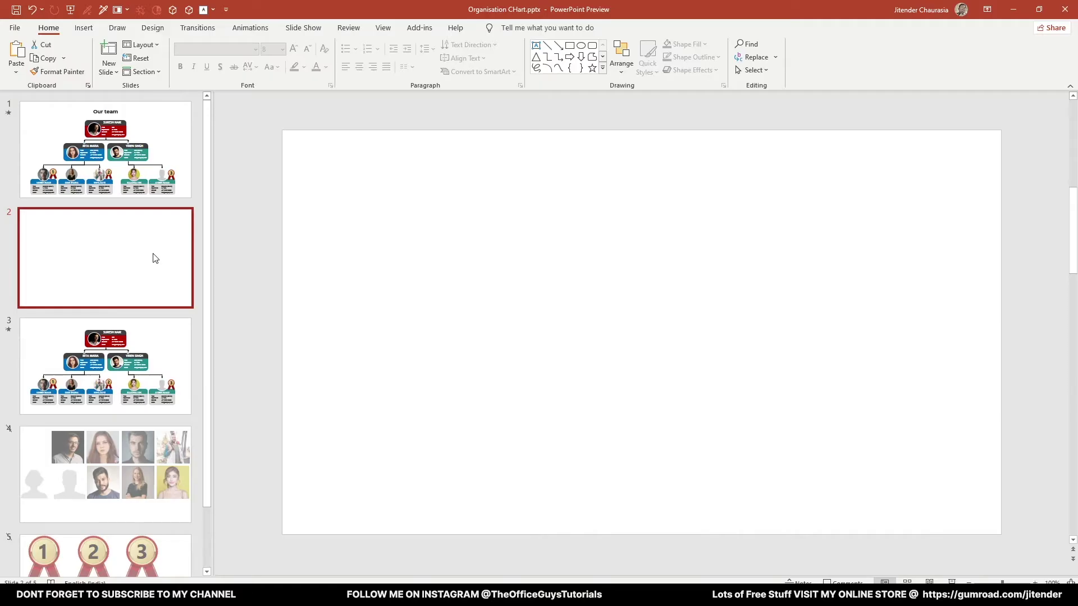
Pull the red header card off its photo on slide 1, check its size, then open the Shapes gallery on slide 2.
key("Up")
left_click_drag(557, 233, 355, 181)
left_click(233, 173)
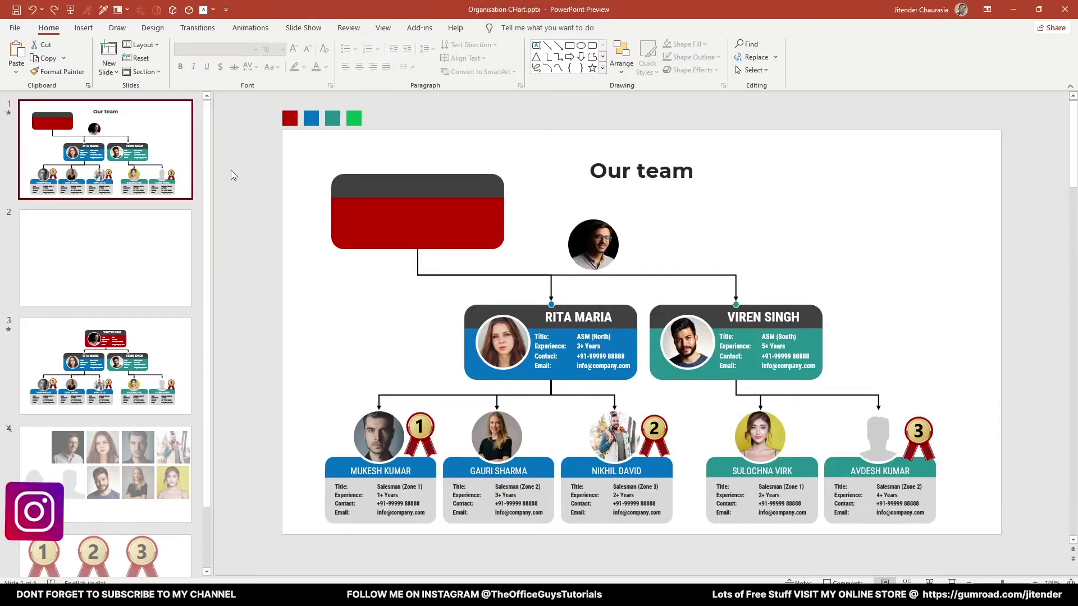
left_click(454, 245)
left_click(498, 28)
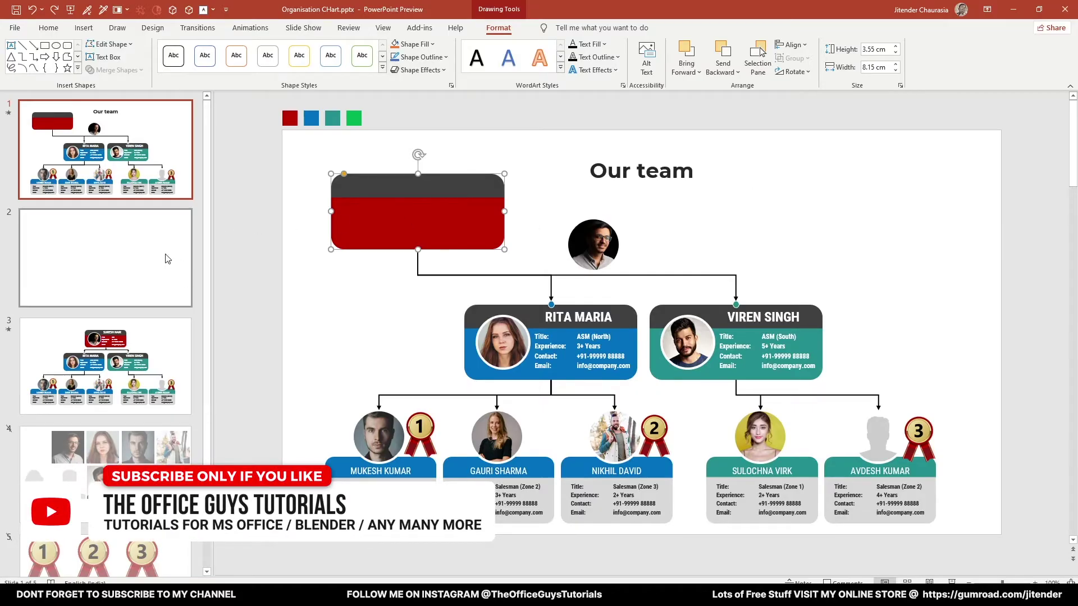
left_click(106, 258)
left_click(603, 70)
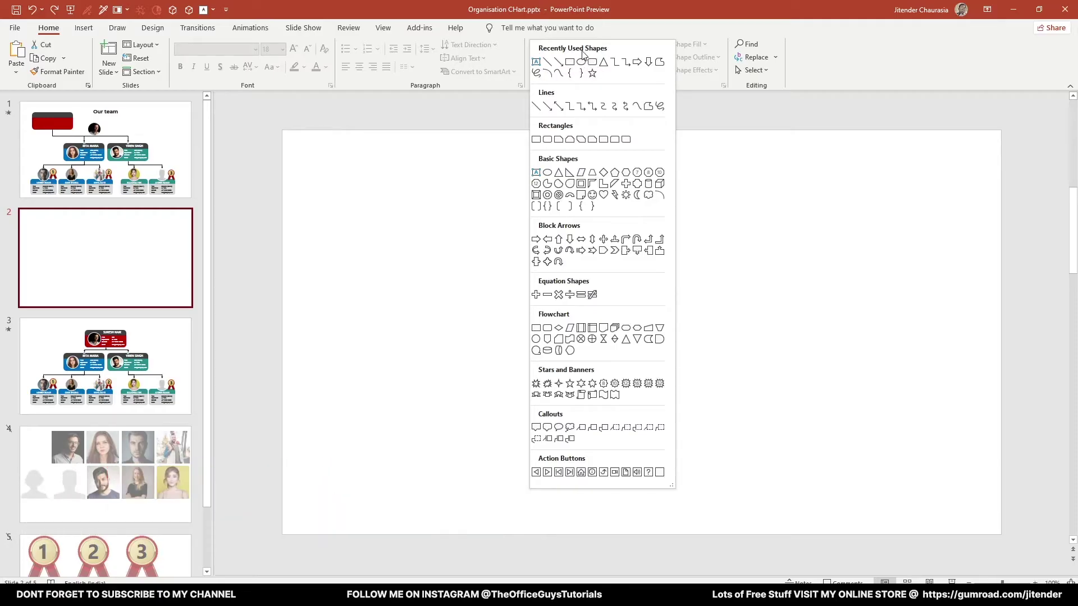
Draw a rounded rectangle on slide 2 and set its height to 3.55 cm and width to 8 cm.
left_click(548, 144)
left_click_drag(508, 204, 729, 281)
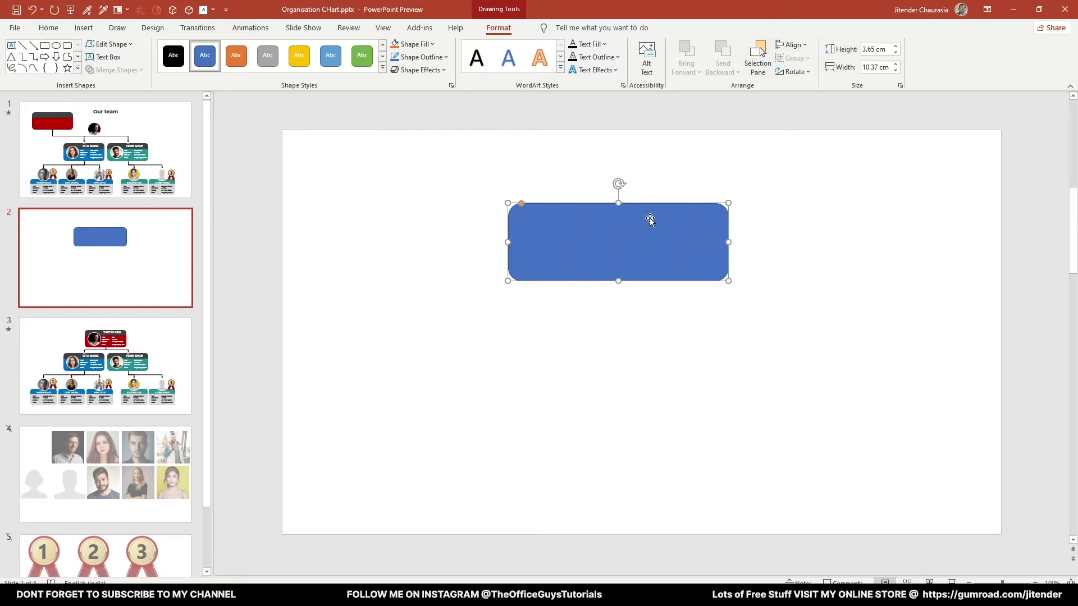
left_click(880, 49)
type("3.")
key("Tab")
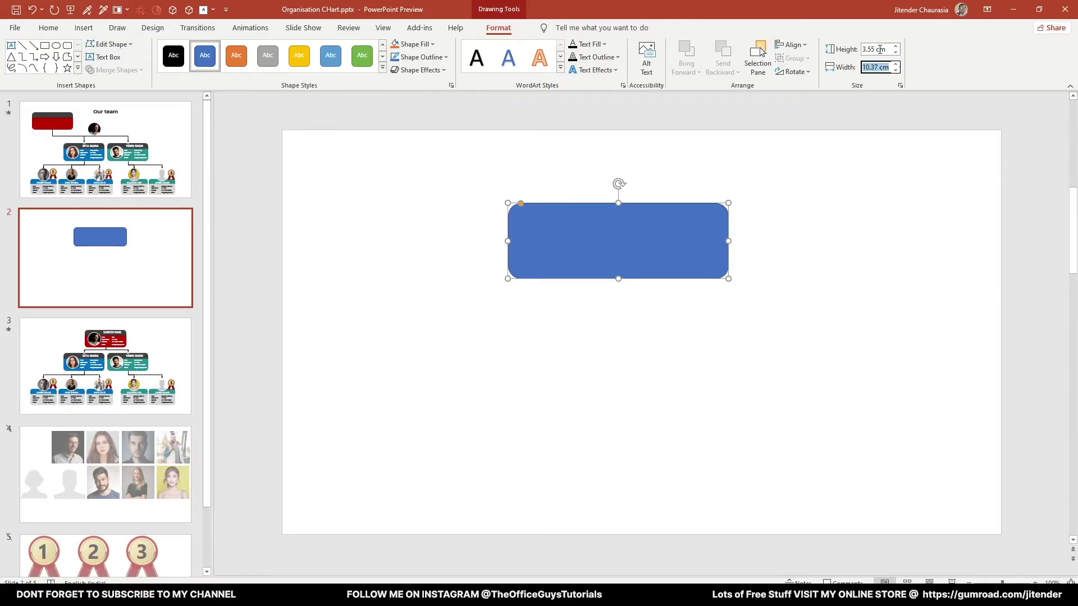
type("8")
left_click(860, 233)
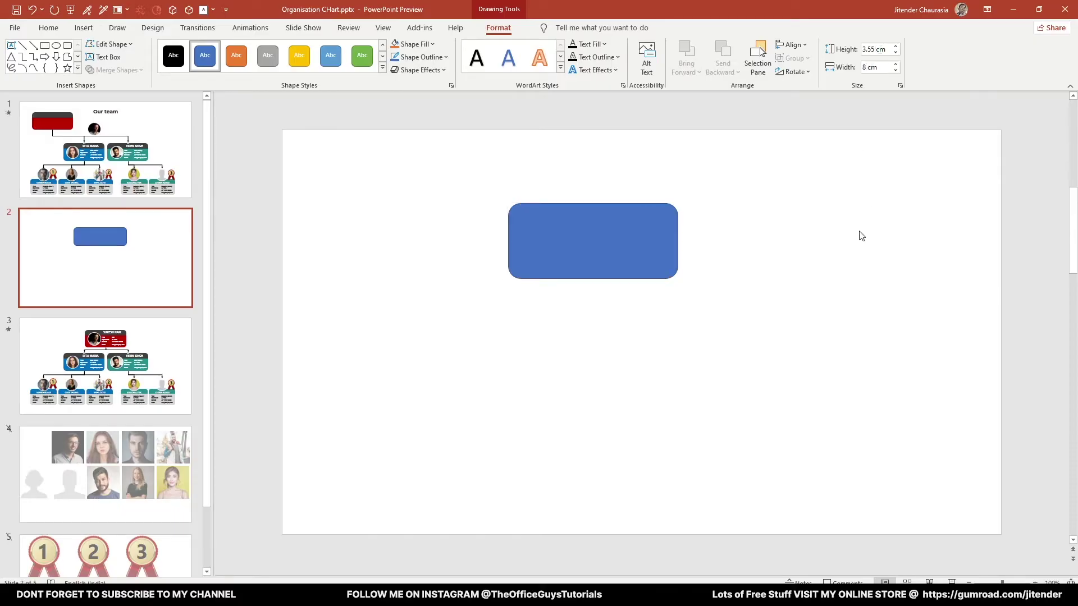
left_click(625, 244)
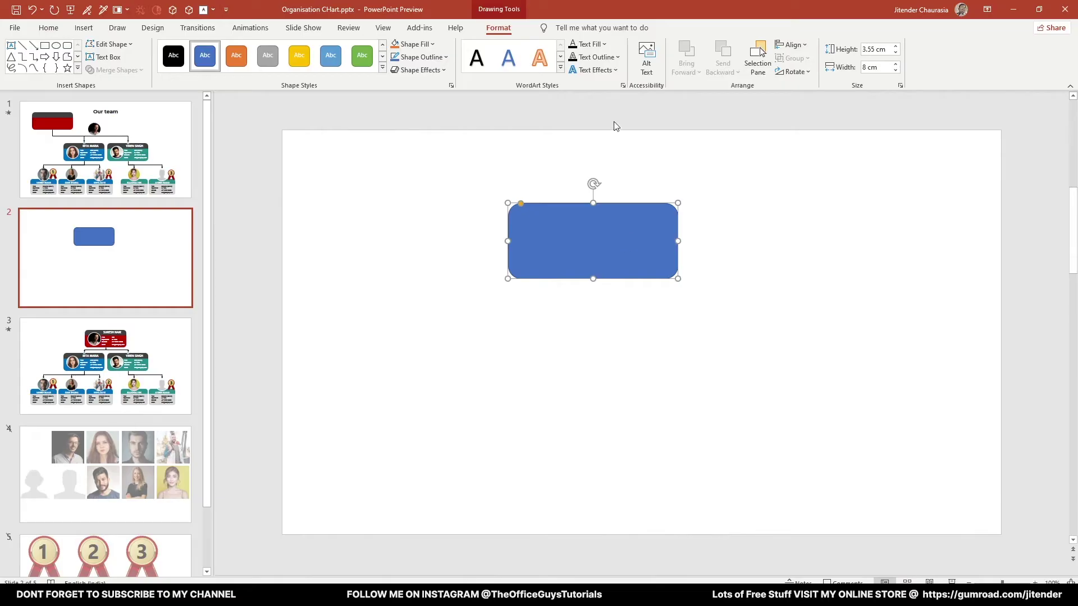
Centre the rounded rectangle horizontally on the slide and bring up its Format Shape settings.
left_click(791, 45)
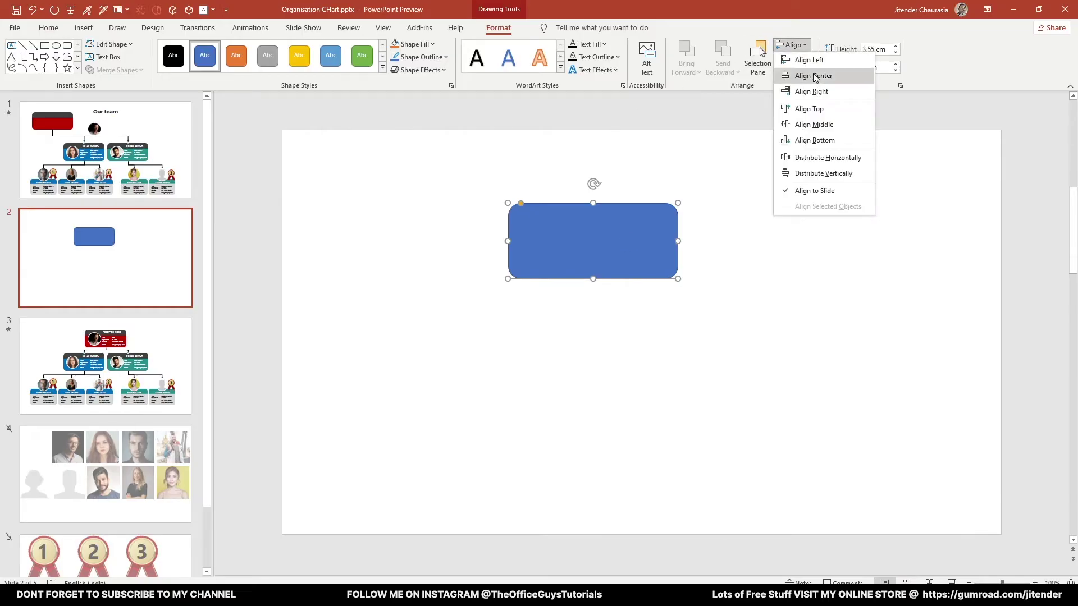
left_click(811, 76)
right_click(650, 248)
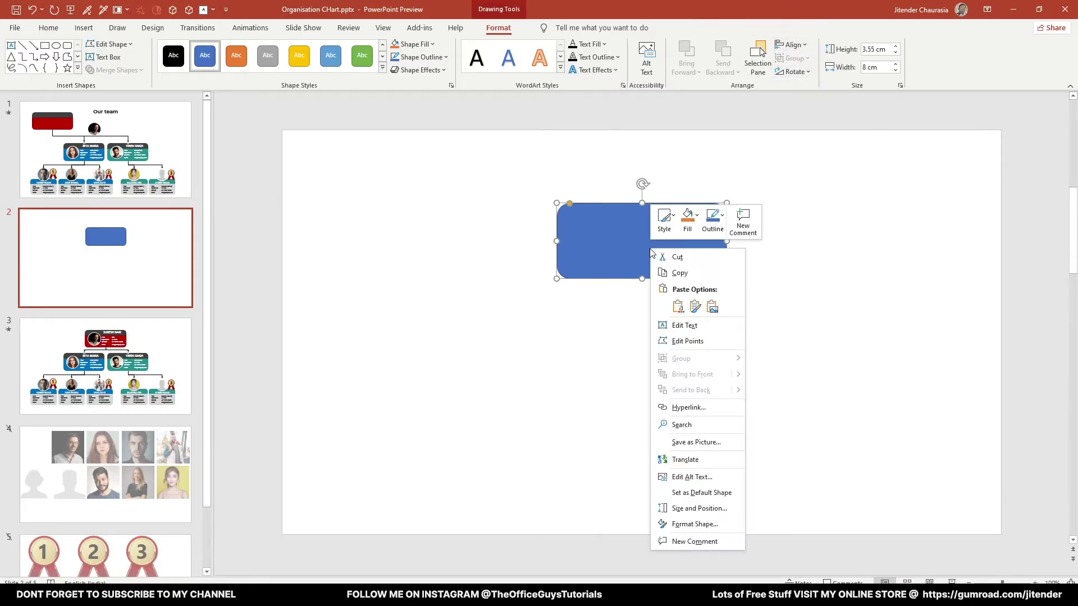
left_click(725, 524)
Give the rectangle a light blue gradient fill with stop 2 at 47%, then select slide 1's four colour swatches.
left_click_drag(921, 225, 640, 257)
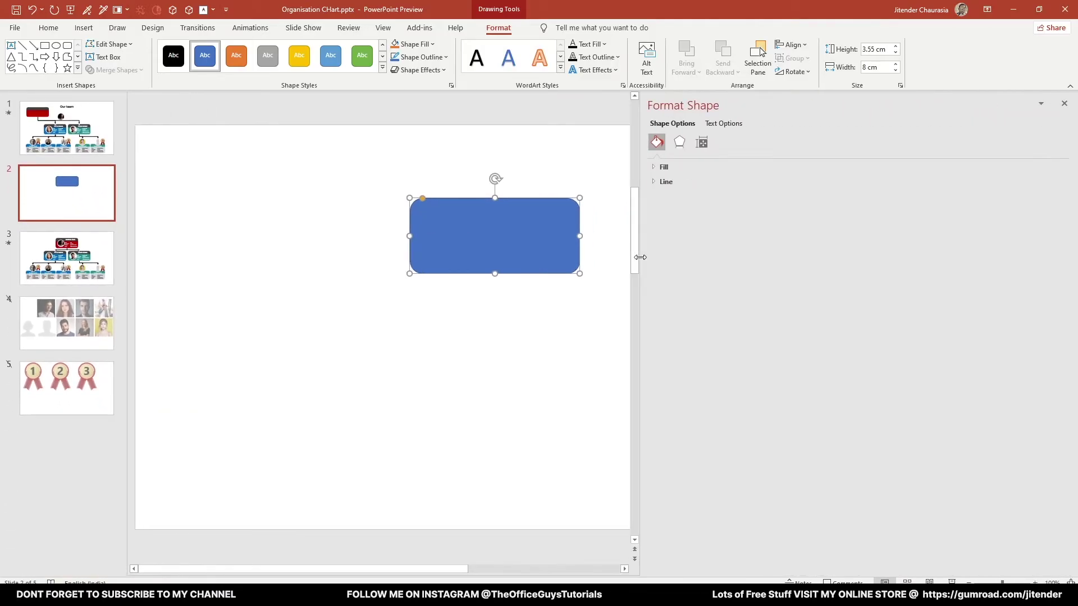
left_click(664, 168)
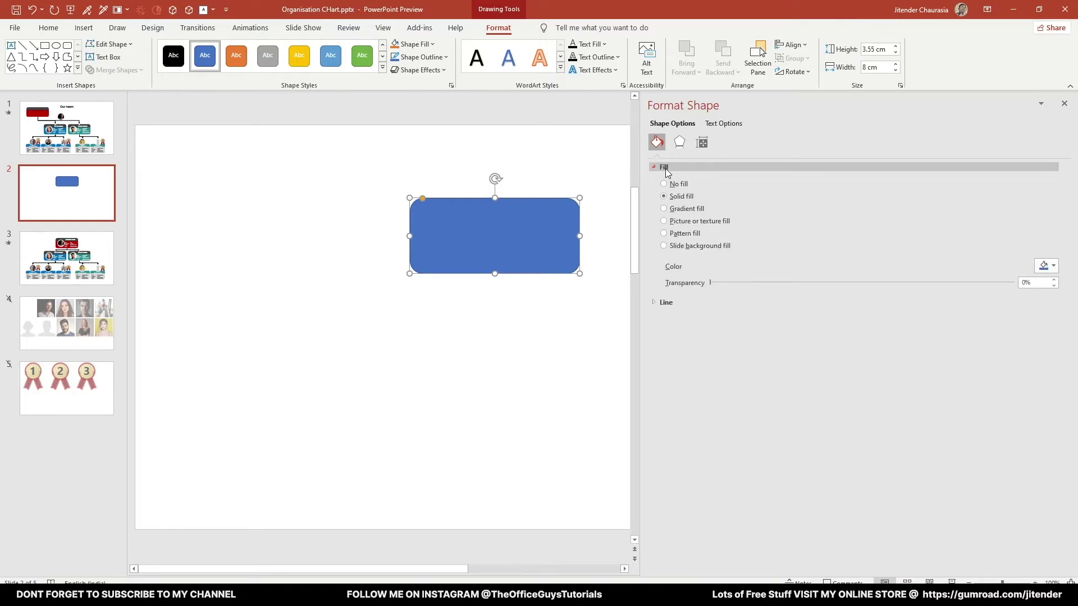
left_click(687, 210)
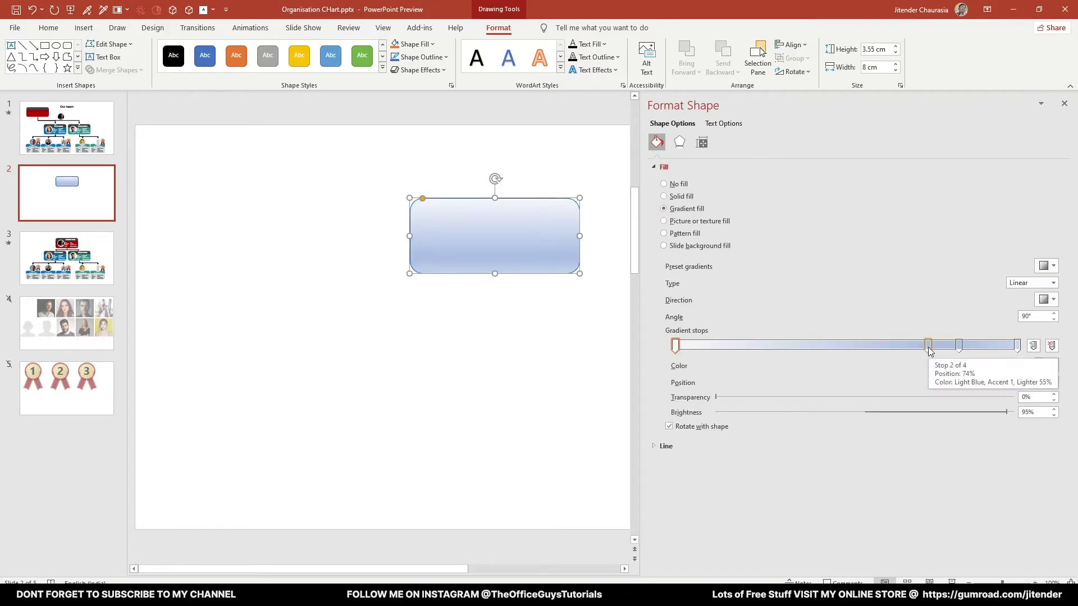
left_click_drag(928, 345, 836, 345)
left_click(69, 127)
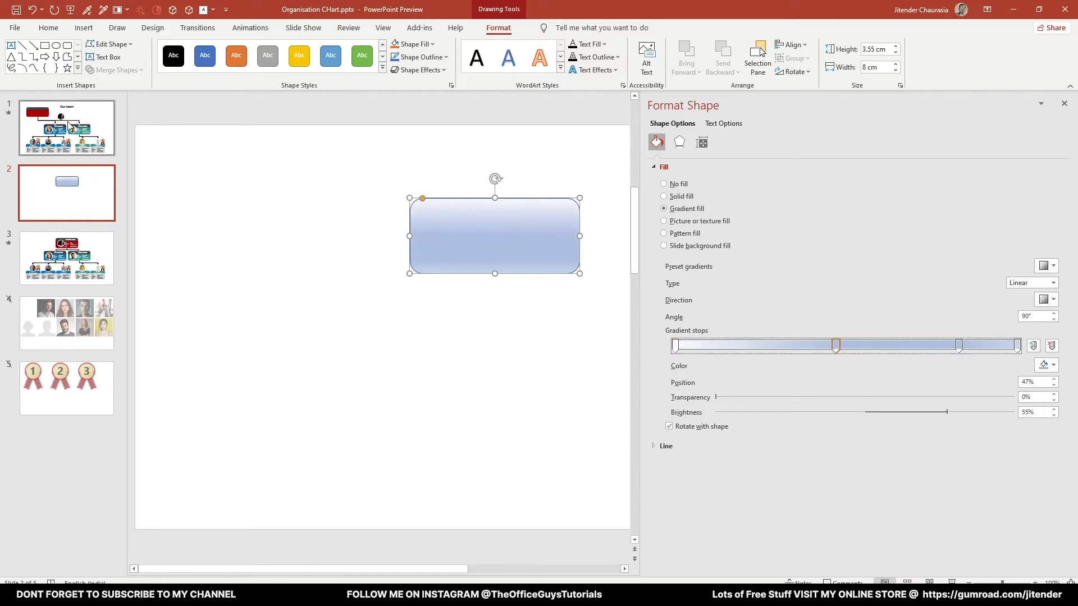
mouse_move(250, 106)
left_mouse_down()
mouse_move(131, 148)
mouse_move(140, 151)
left_mouse_up()
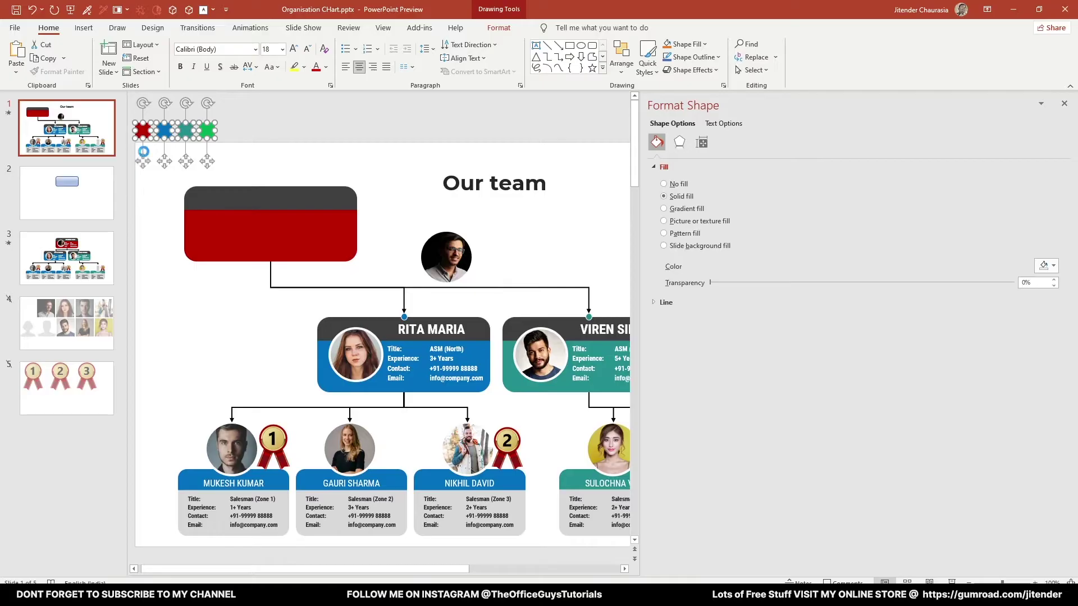
Paste the four colour swatches onto slide 2.
left_click(66, 200)
key("ctrl+v")
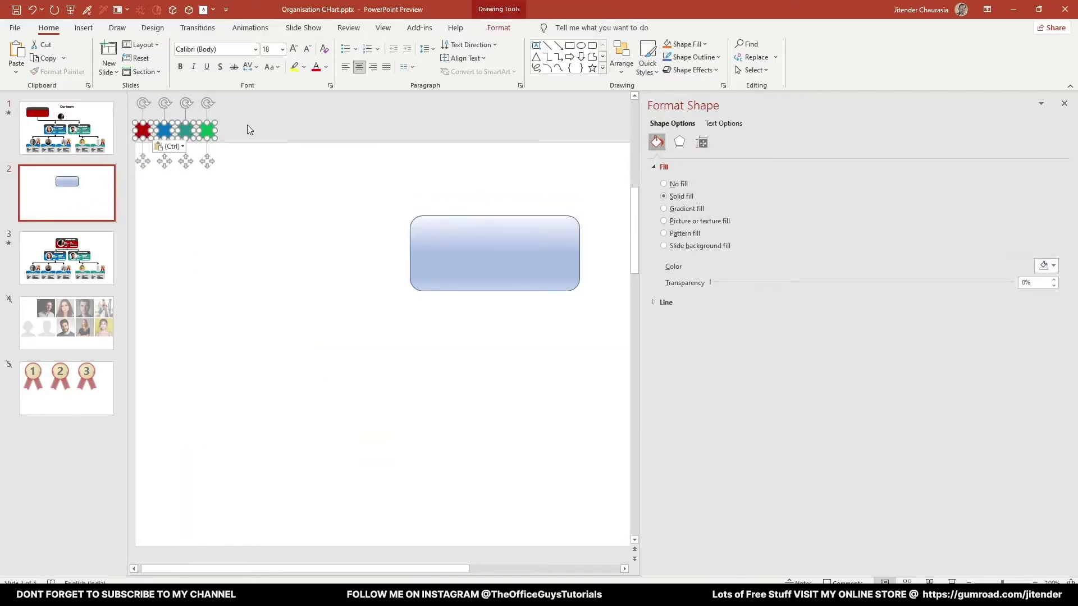
left_click(247, 125)
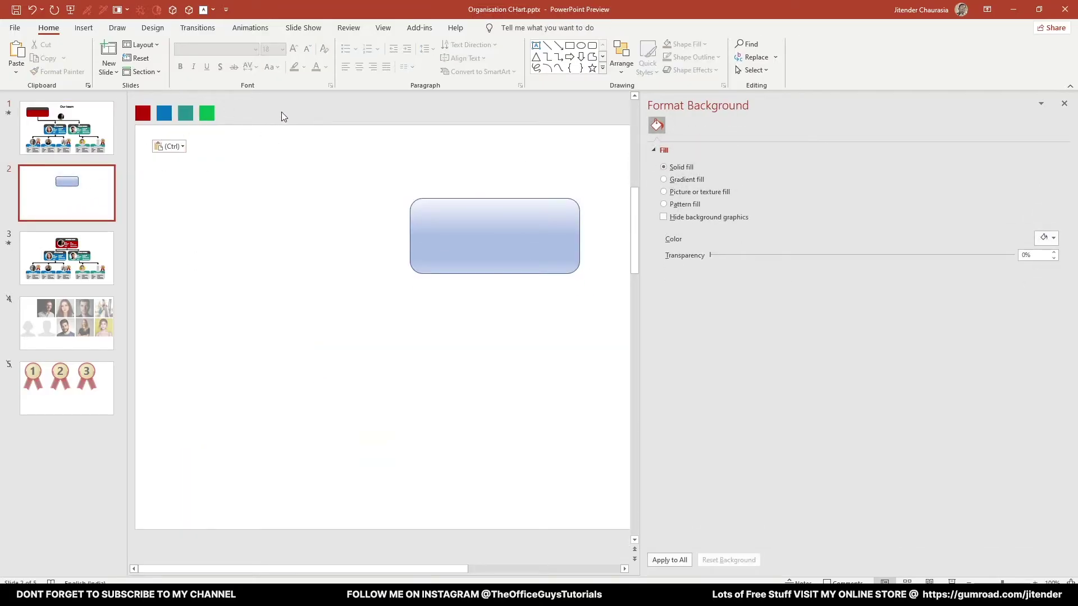
Set the rounded rectangle's outline to No line.
left_click(448, 222)
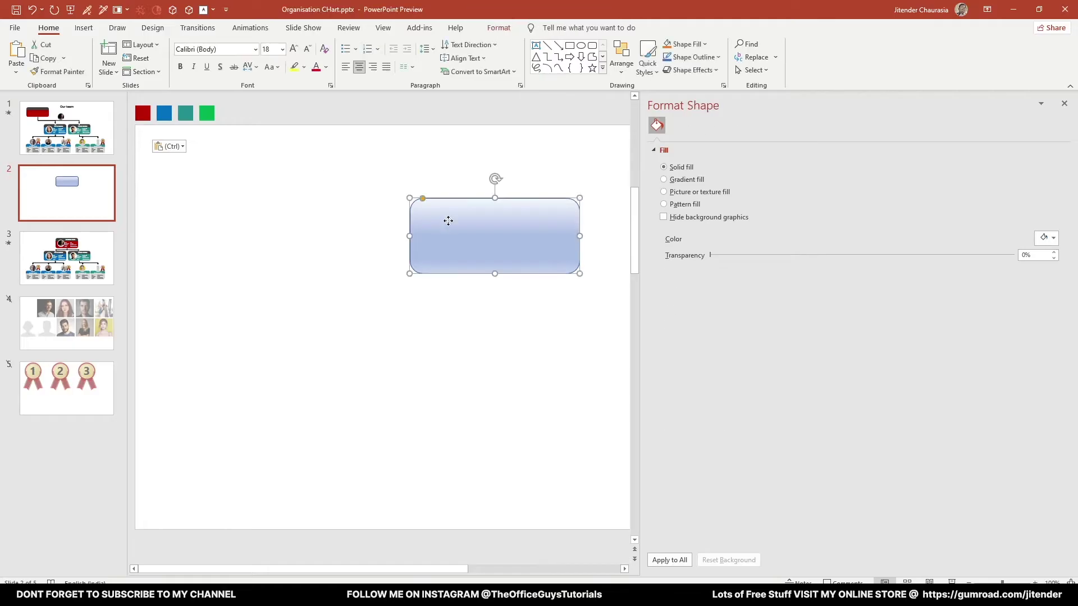
left_click(682, 446)
left_click(682, 464)
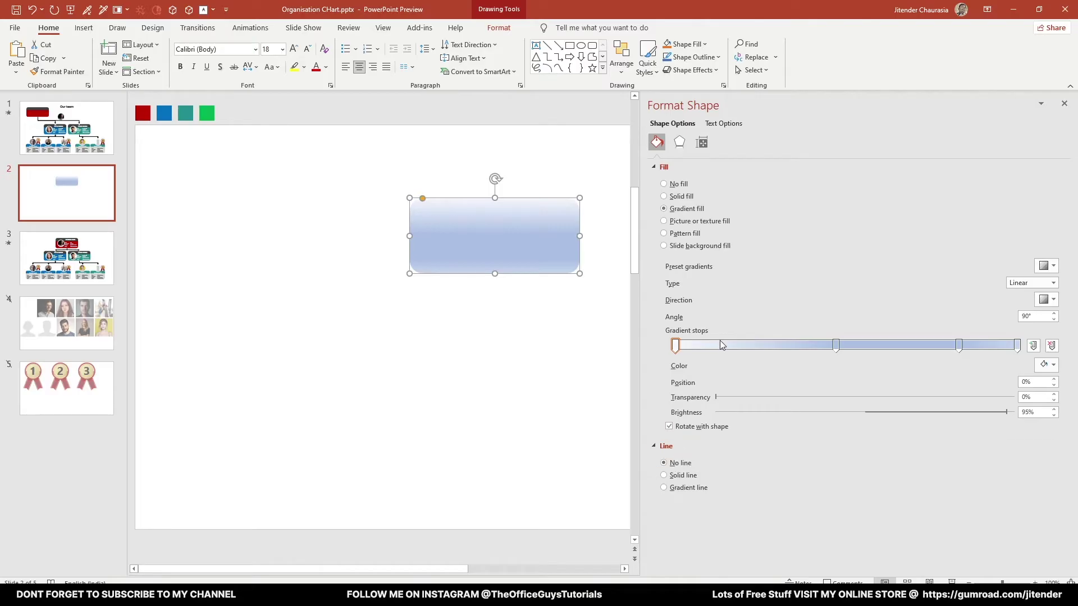
Make the first gradient stop dark and move the middle stop to 25%, coloured dark grey.
left_click(1044, 365)
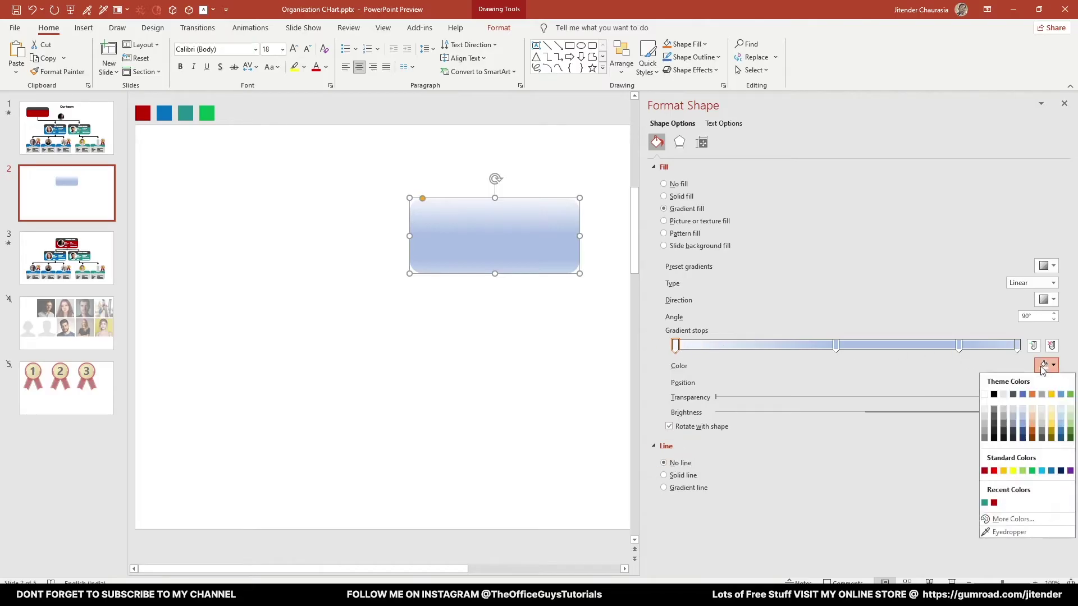
left_click(1002, 406)
left_click_drag(837, 346, 764, 351)
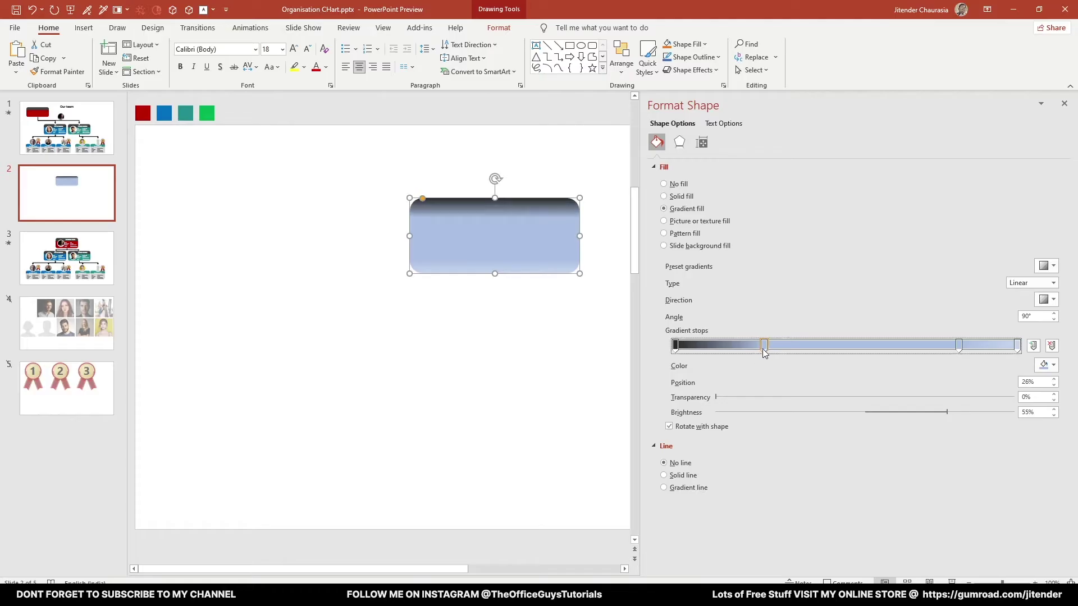
double_click(1029, 383)
type("25")
key("Return")
left_click(1045, 365)
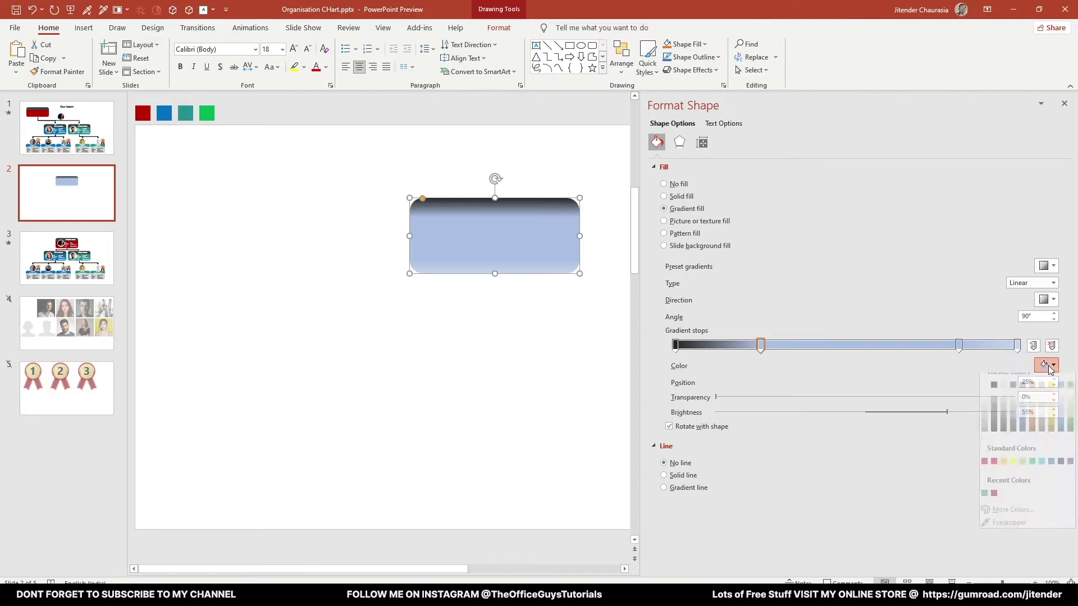
left_click(995, 424)
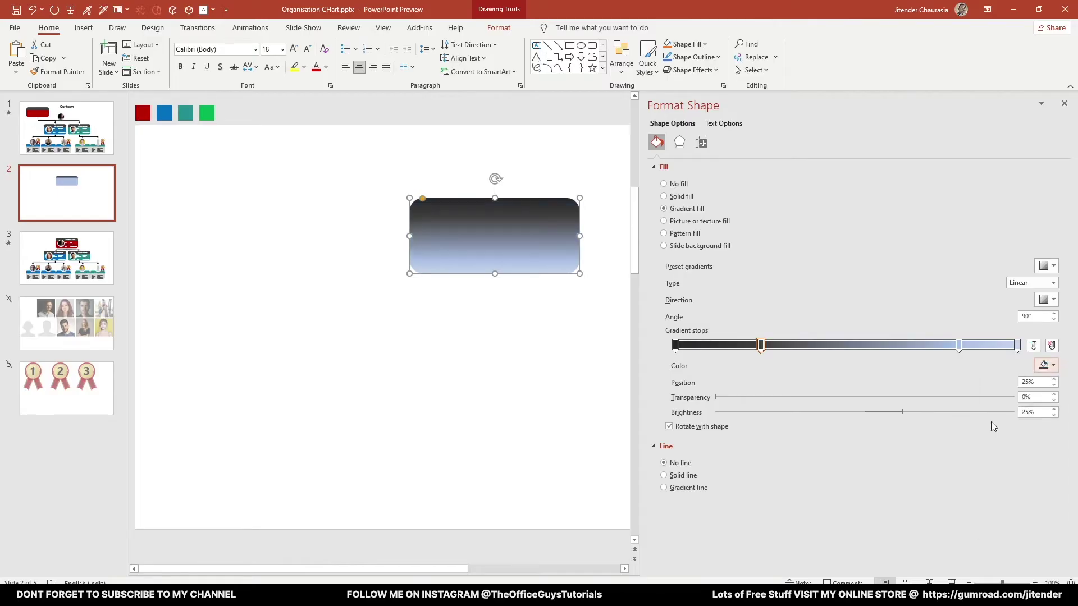
Recolour the first and 25% stops in darker greys and drag the light stop left toward the band.
left_click(675, 346)
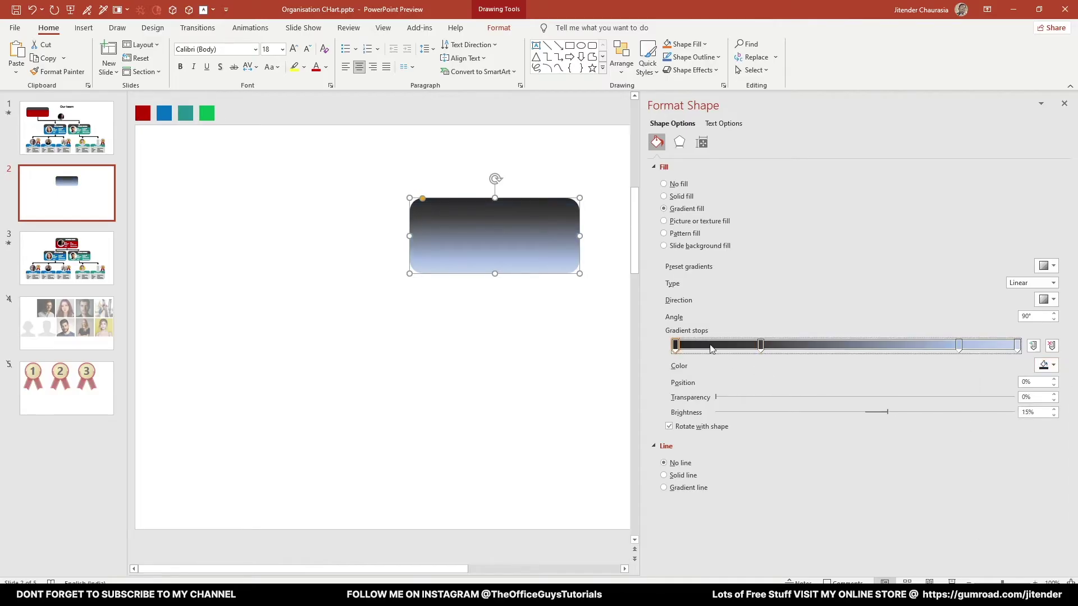
left_click(1046, 365)
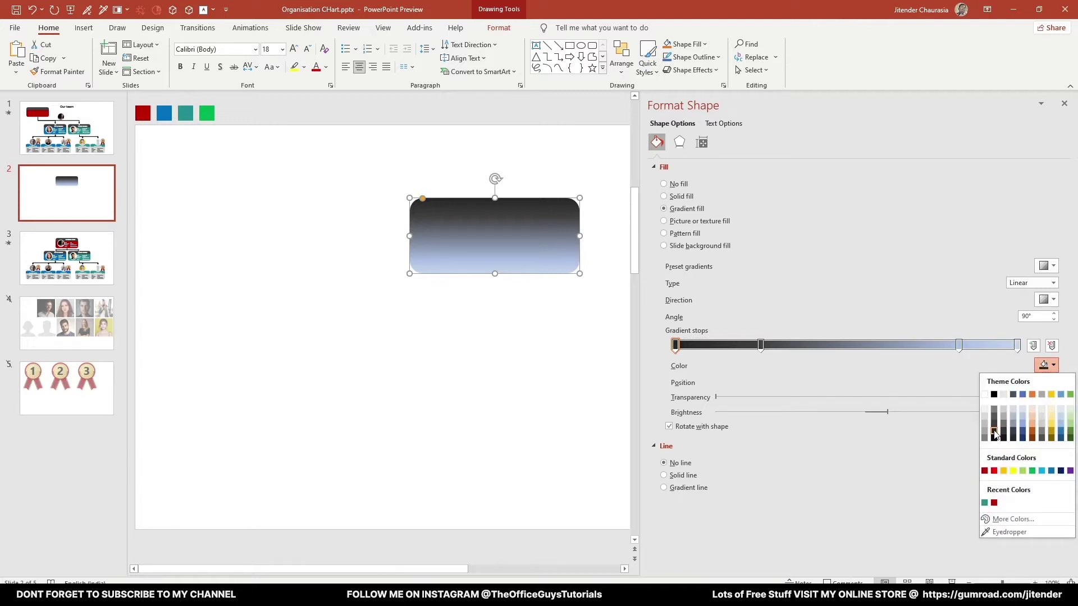
left_click(995, 433)
left_click(762, 344)
left_click(1045, 365)
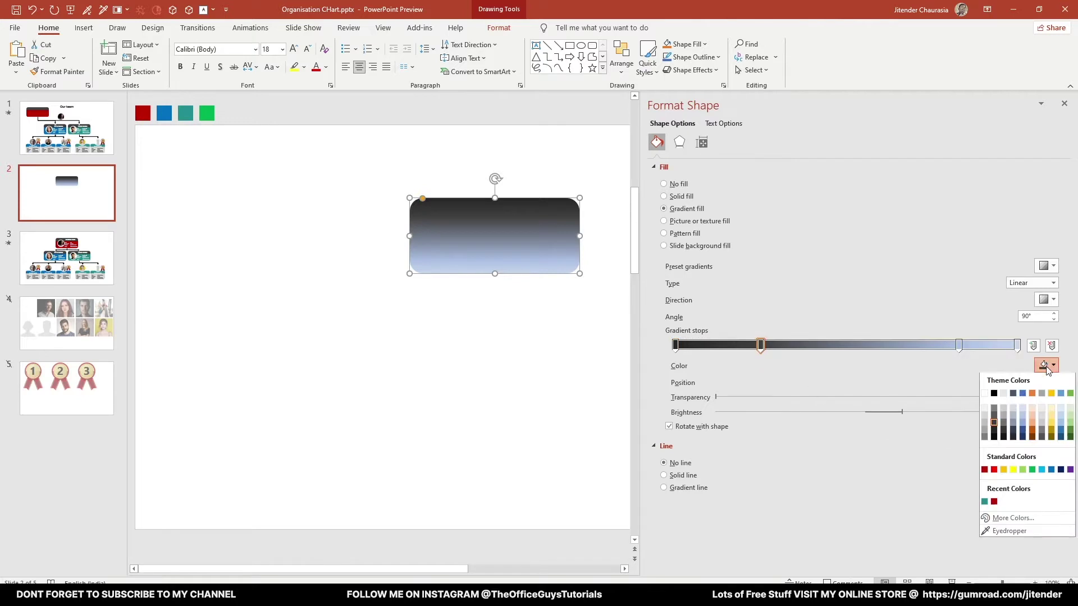
left_click(995, 434)
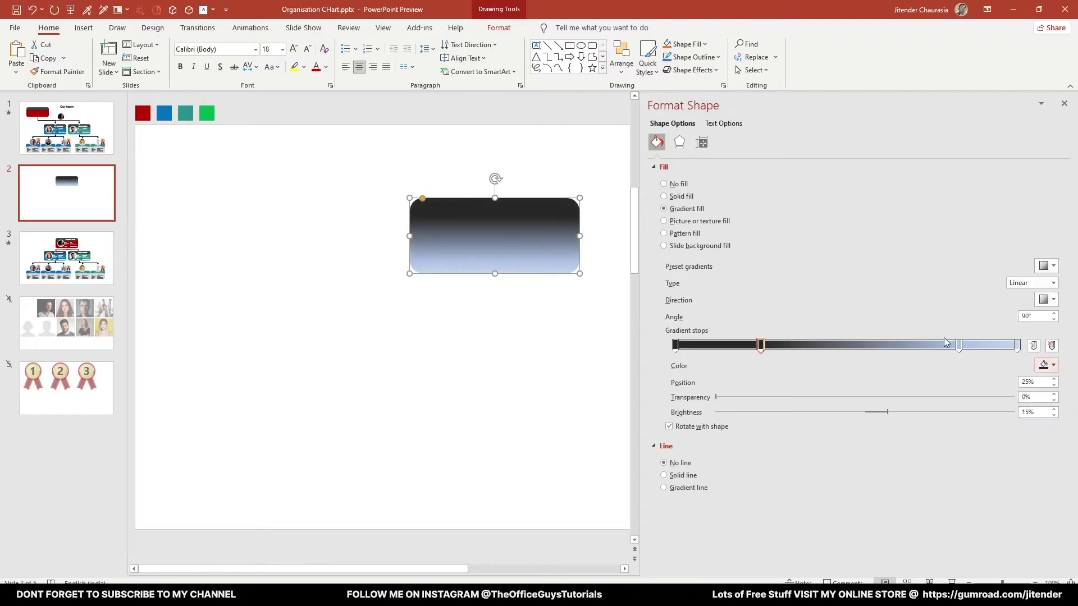
left_click_drag(960, 347, 788, 357)
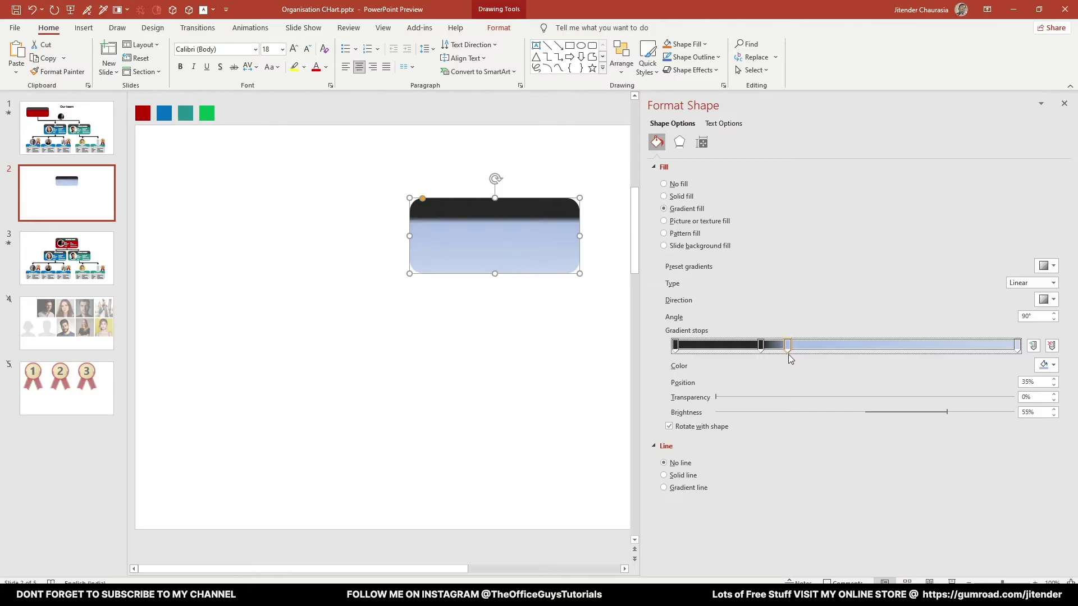
Move the light gradient stop to 26% and eyedrop the red from the slide's top-left swatch.
left_click(761, 345)
left_click(788, 348)
double_click(1032, 386)
type("26")
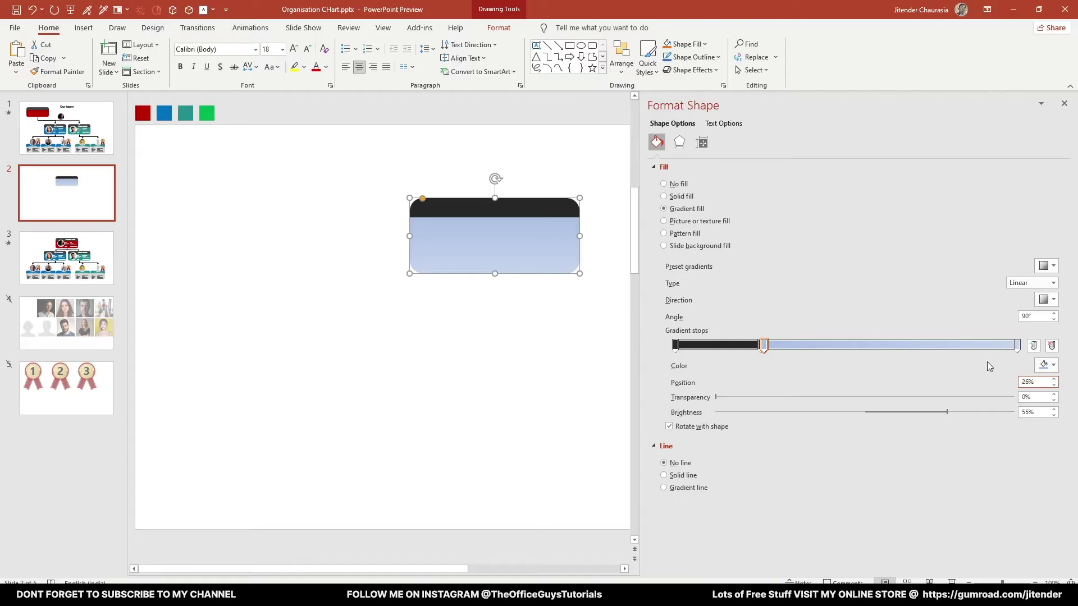
left_click(1051, 365)
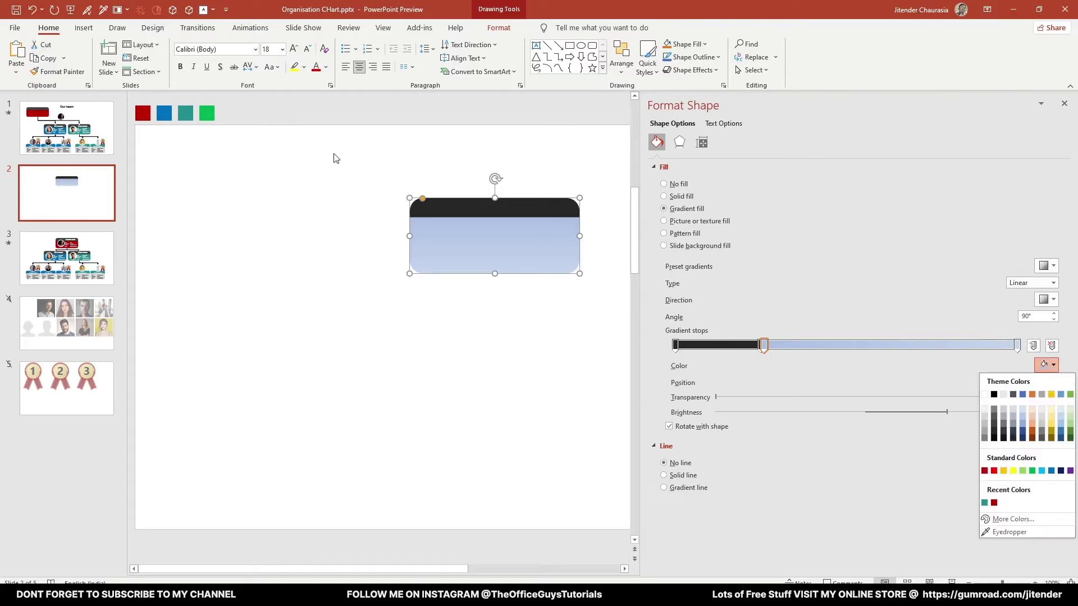
left_click(1005, 531)
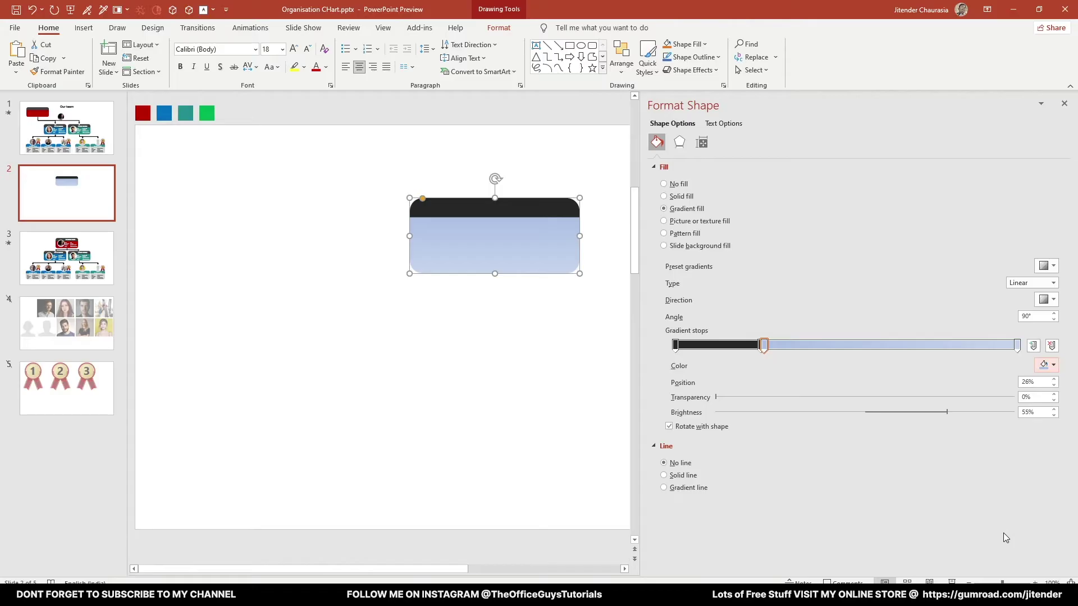
left_click(148, 109)
Colour the rightmost gradient stop with the same recently used red and preview the card.
left_click(1018, 349)
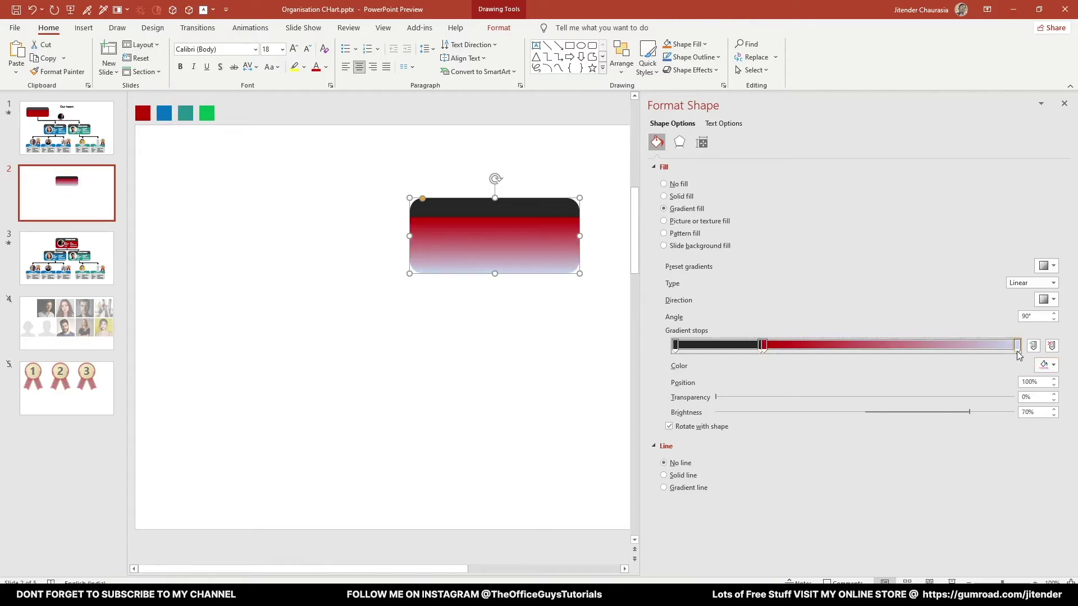
left_click(1046, 365)
left_click(987, 505)
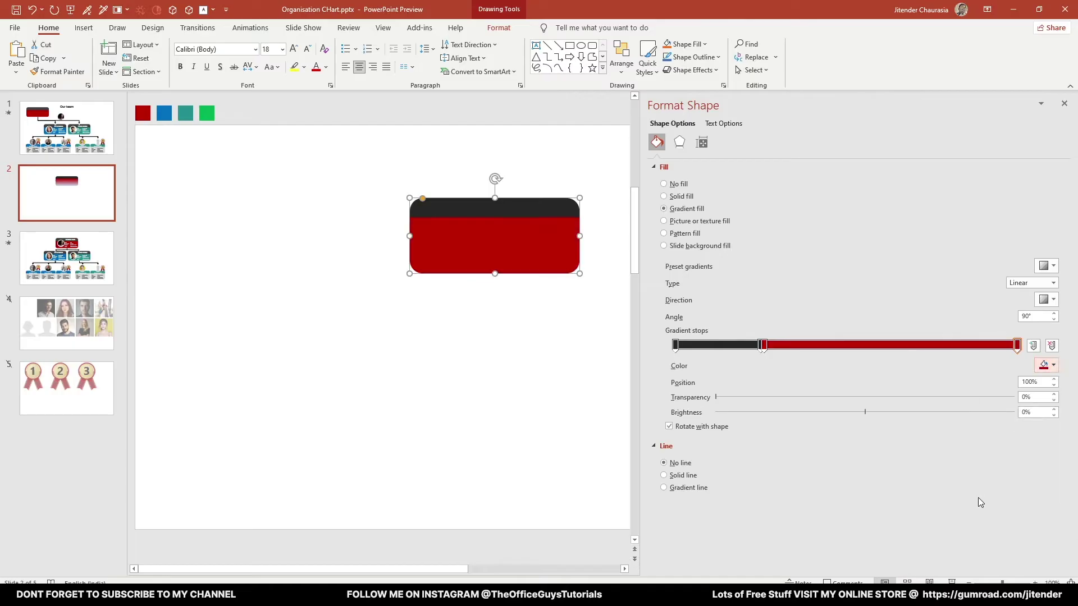
left_click(449, 411)
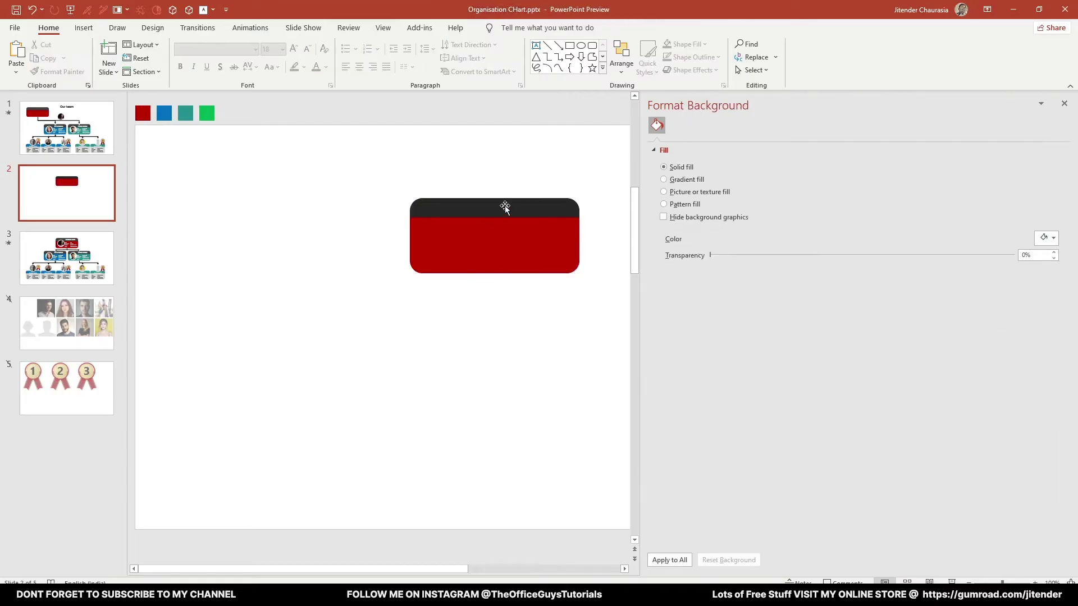
Set the red gradient stop to 31% and the dark grey stop to 30% for a crisp edge.
left_click(504, 237)
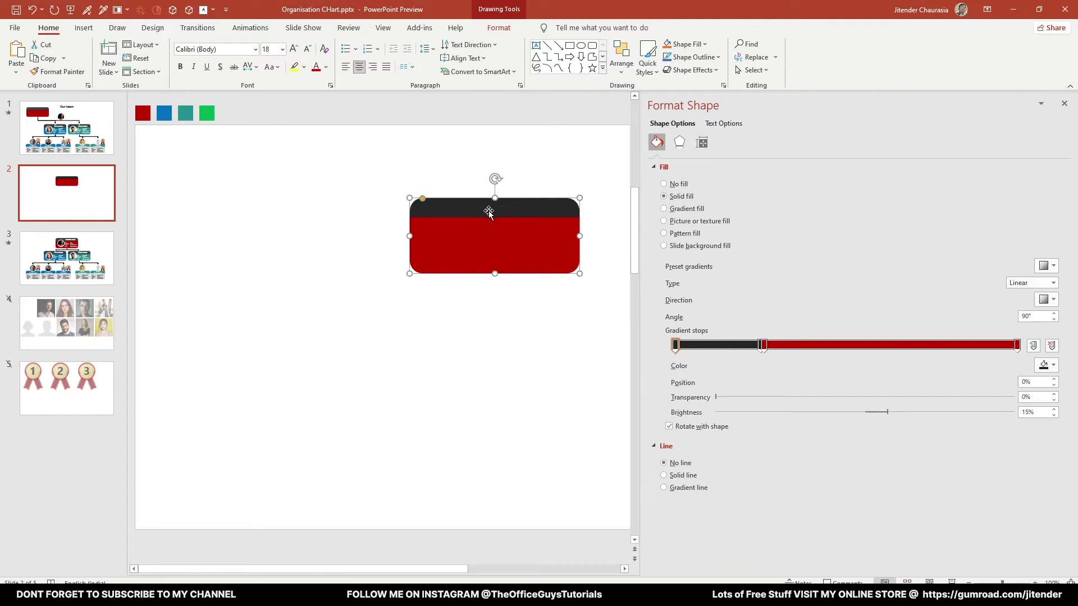
left_click(764, 345)
double_click(1032, 382)
type("31")
key("Return")
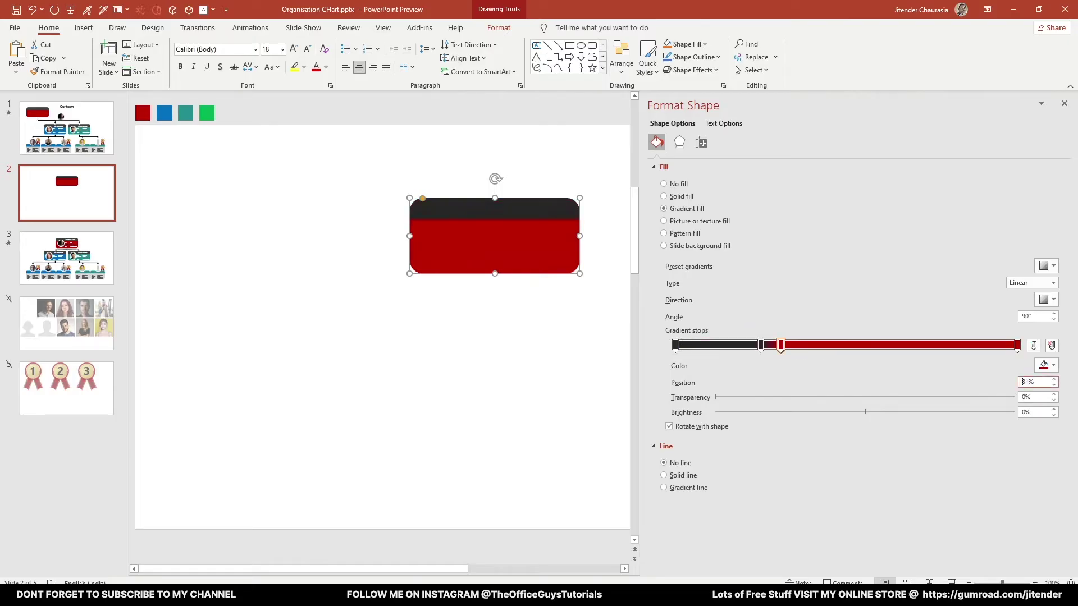
left_click(761, 345)
double_click(1034, 382)
type("30")
left_click(73, 146)
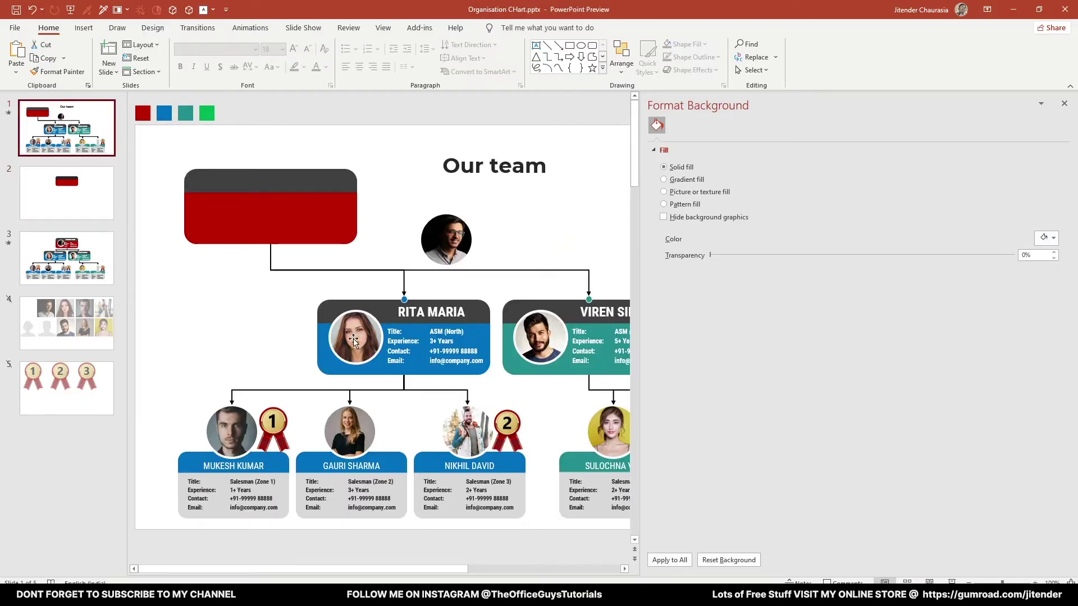
Show slide 4 with the team photos and close the Format Background pane.
left_click(104, 324)
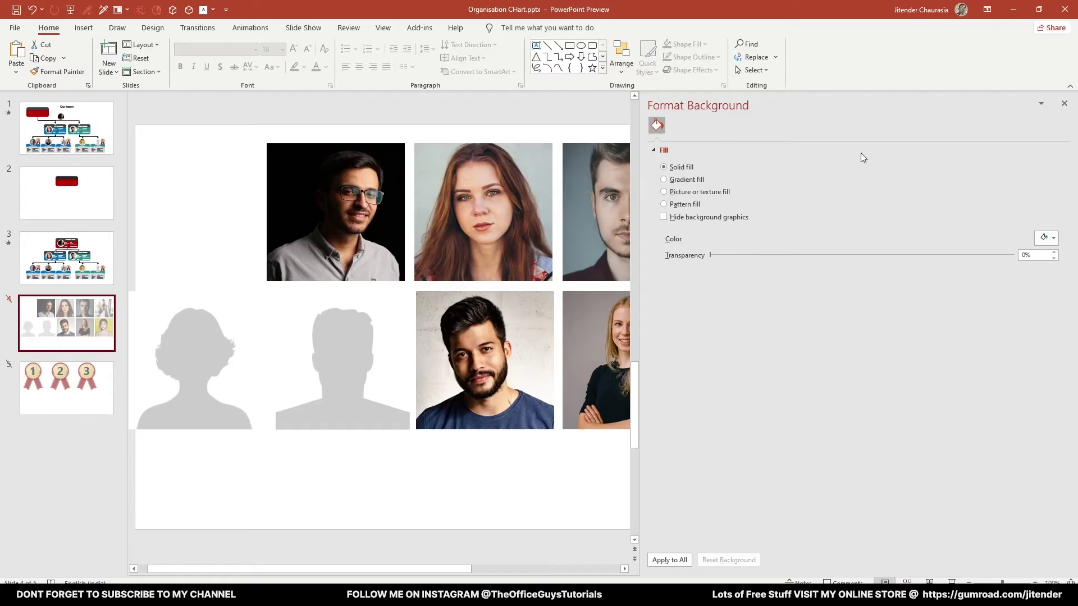
left_click(1065, 105)
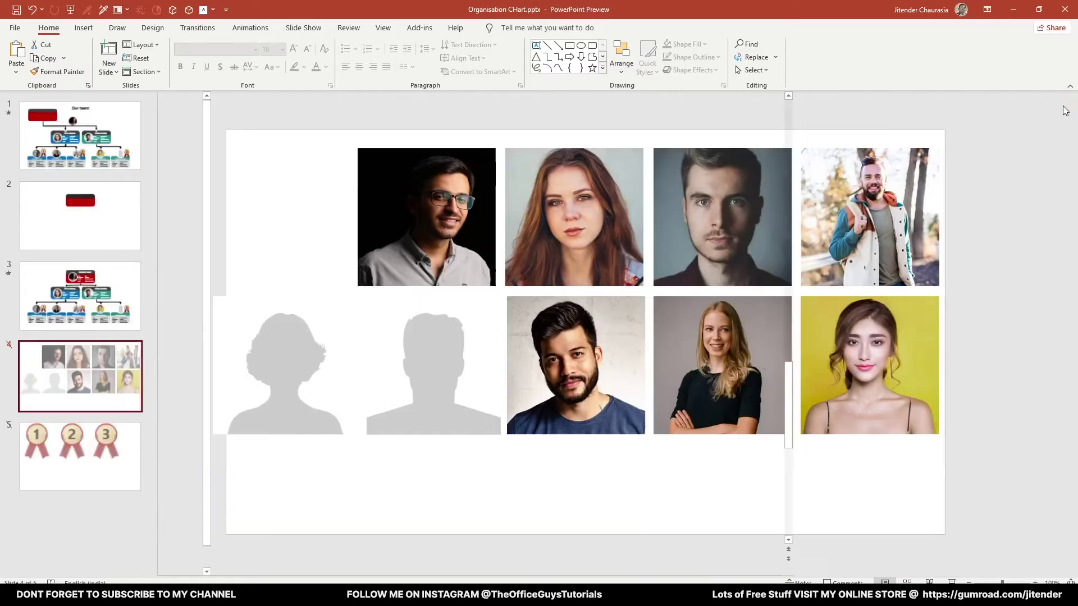